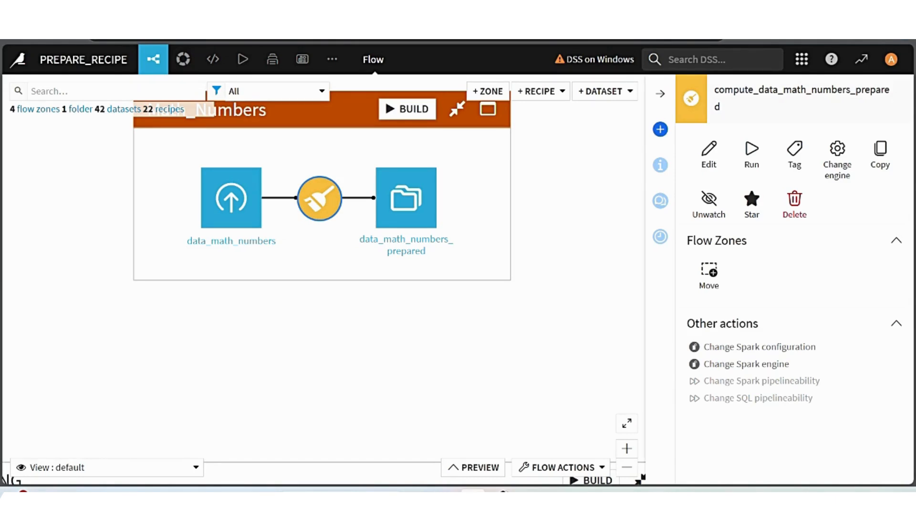
Open the prepare recipe that connects data_math_numbers to data_math_numbers_prepared in the Math_Numbers zone.
click(458, 264)
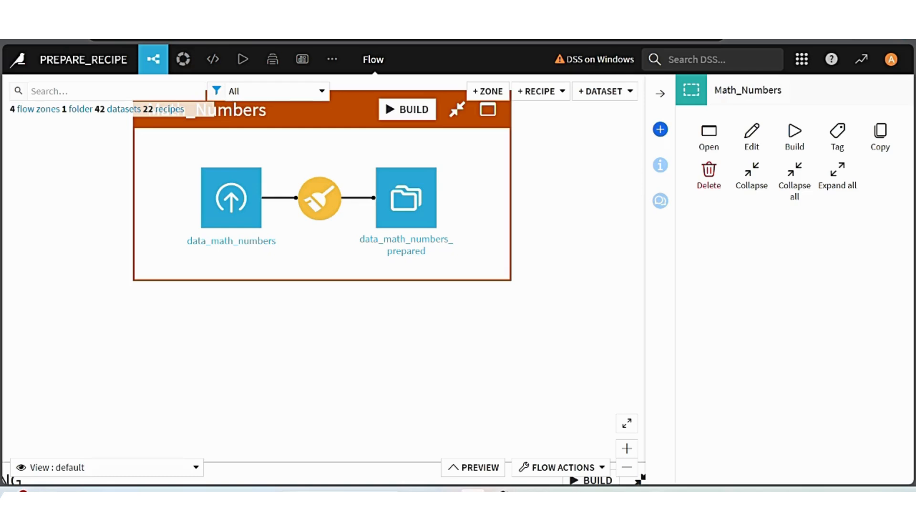
double_click(319, 198)
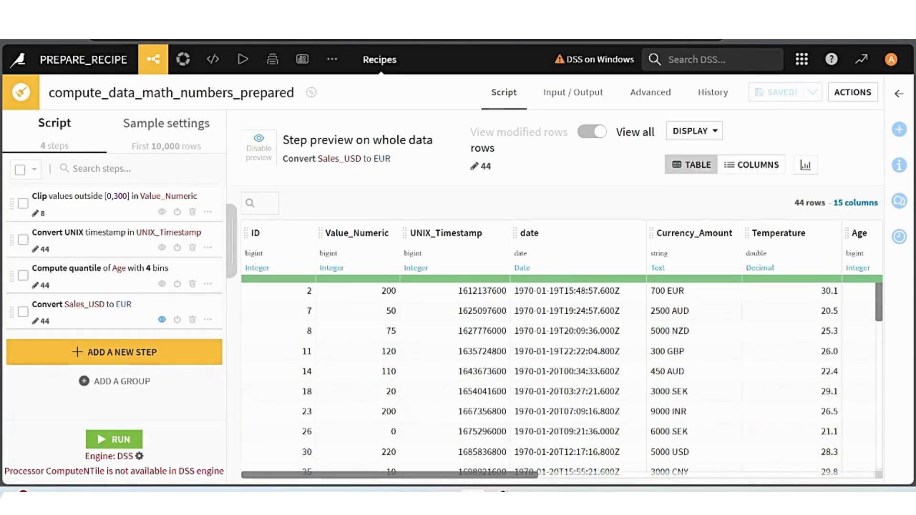
drag(438, 475, 496, 475)
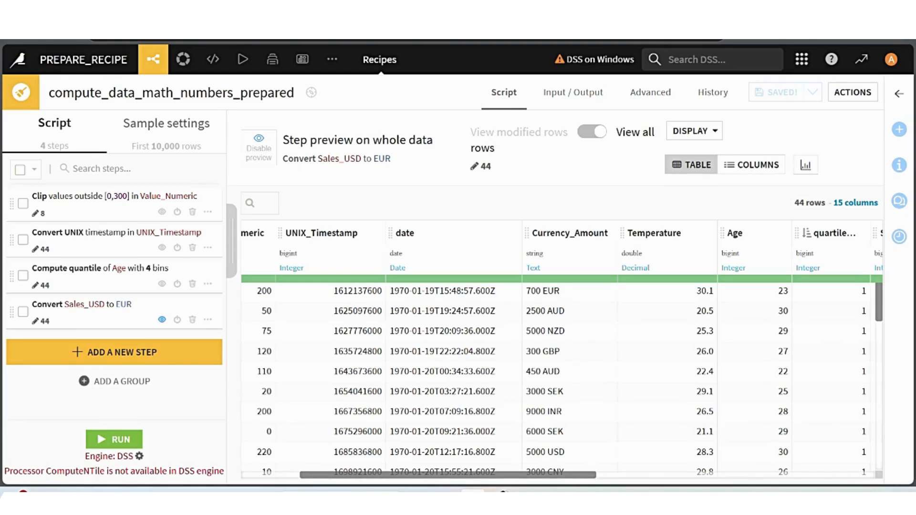
Add a Split currencies in column step to the script, finding the processor with the search text "split curr".
click(115, 353)
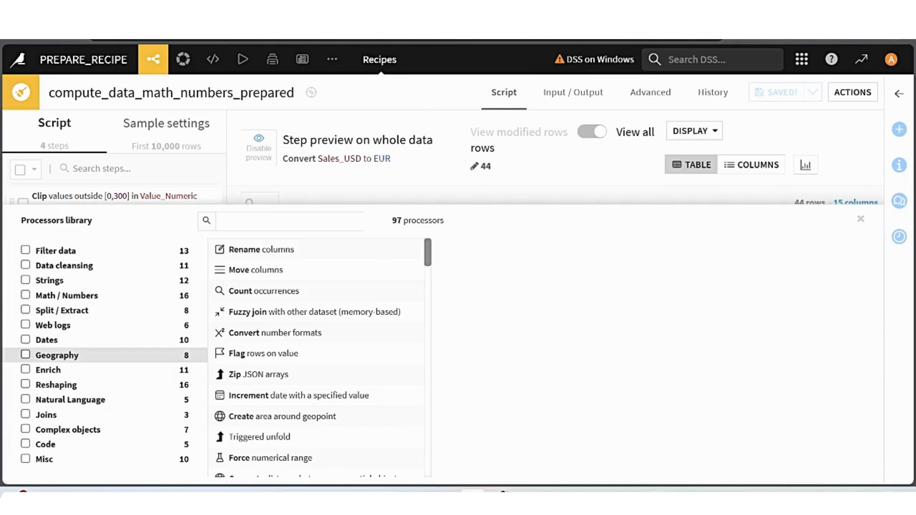
text(s)
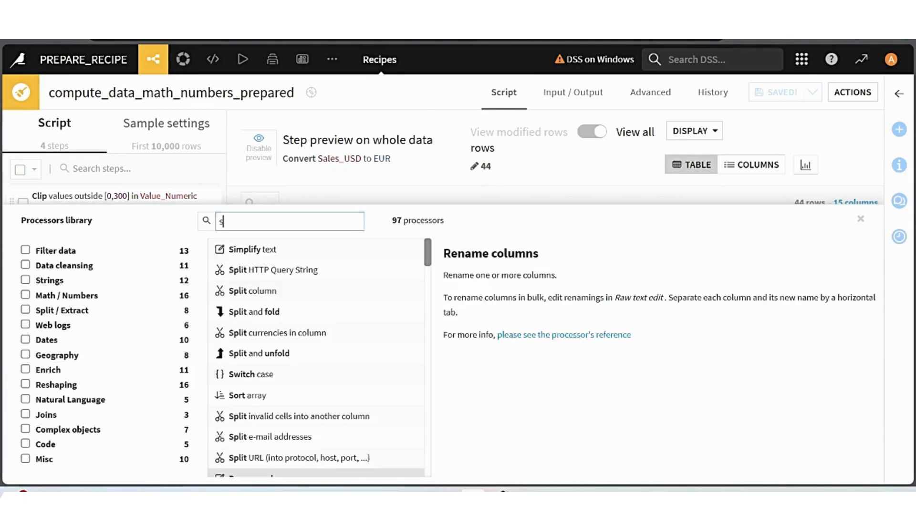
text(plit)
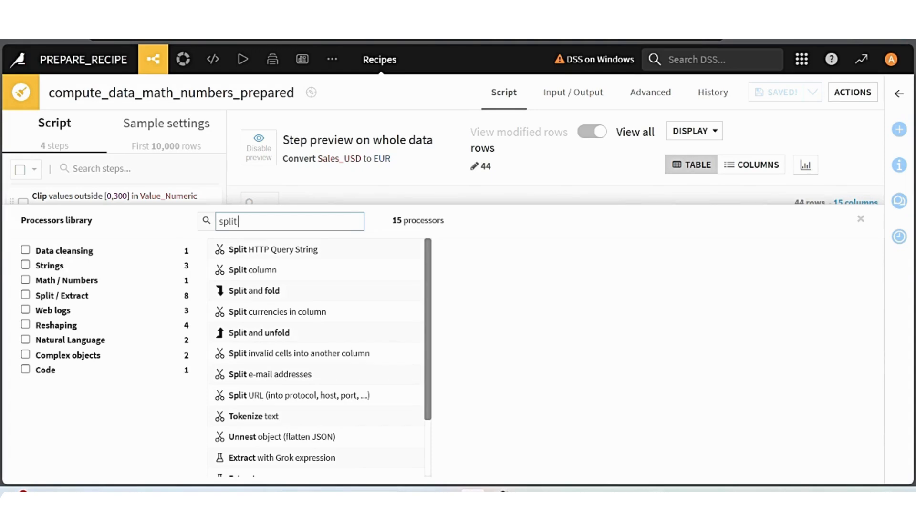
text( curr)
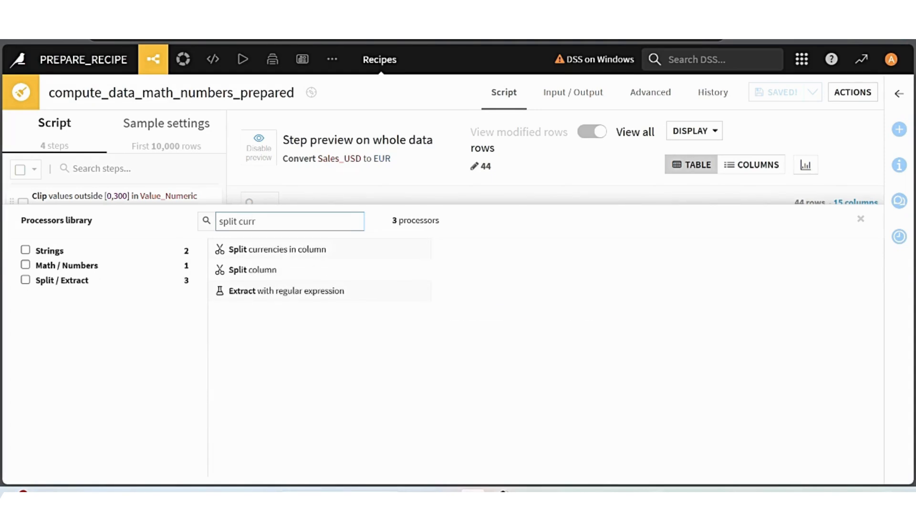
key(Down)
key(Return)
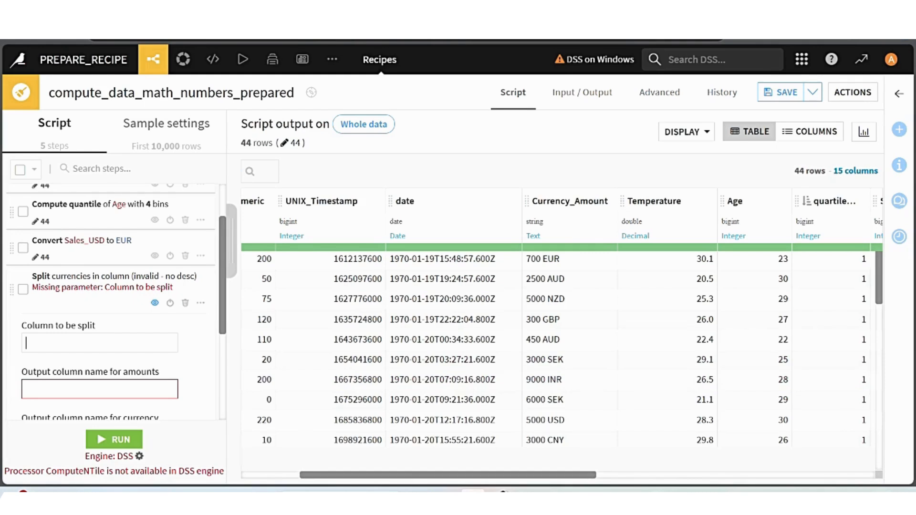
Set Currency_Amount as the column to be split in the new step.
text(curen)
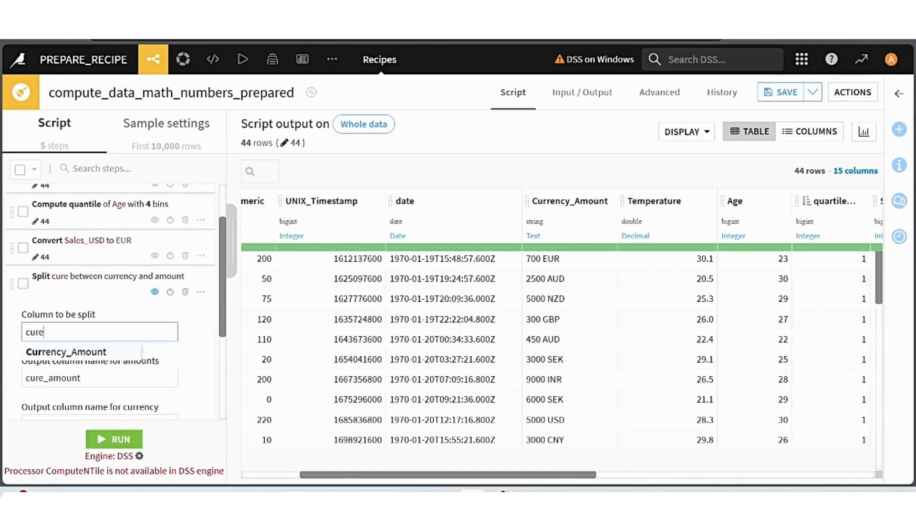
key(BackSpace)
key(BackSpace)
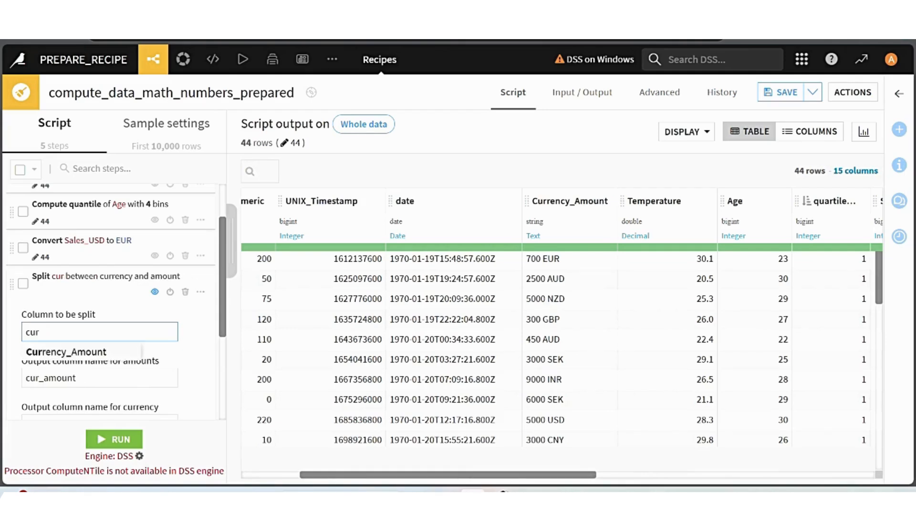
text(r)
click(66, 352)
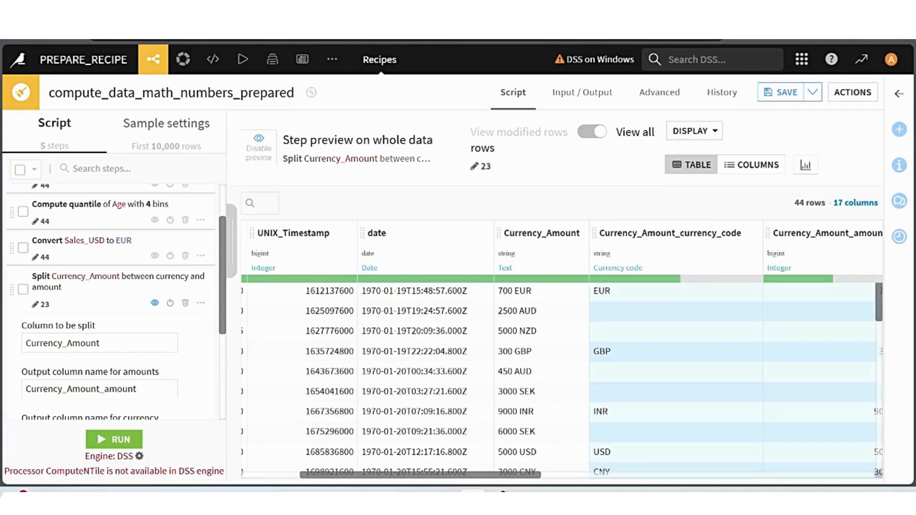
Name the output column for amounts Currency_Amount_sep.
drag(137, 388, 104, 389)
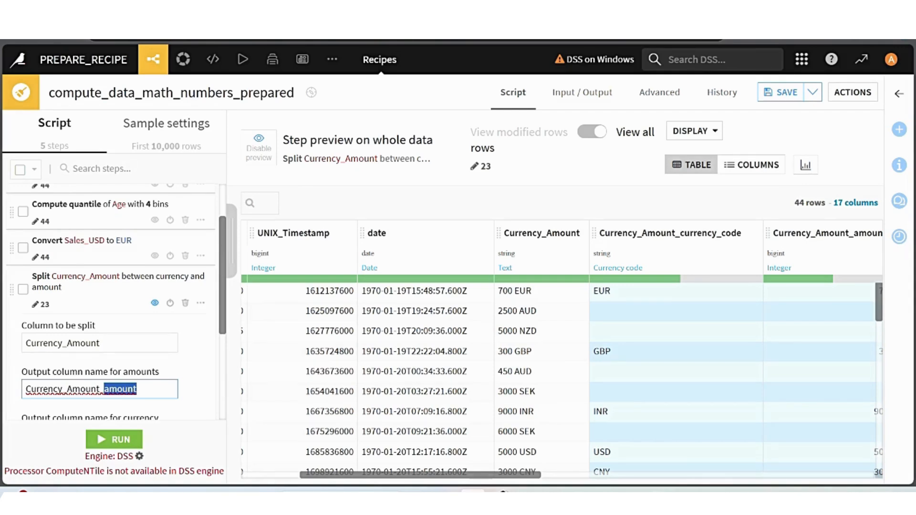
text(sep)
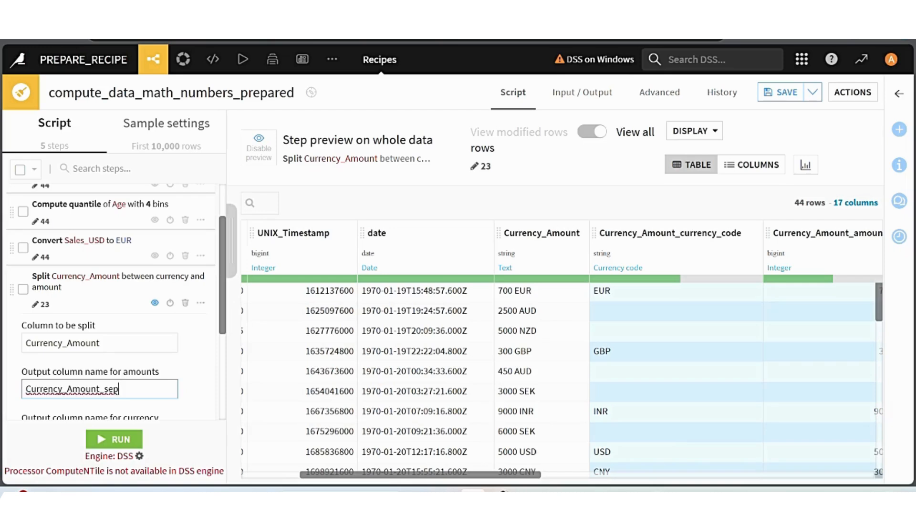
key(Return)
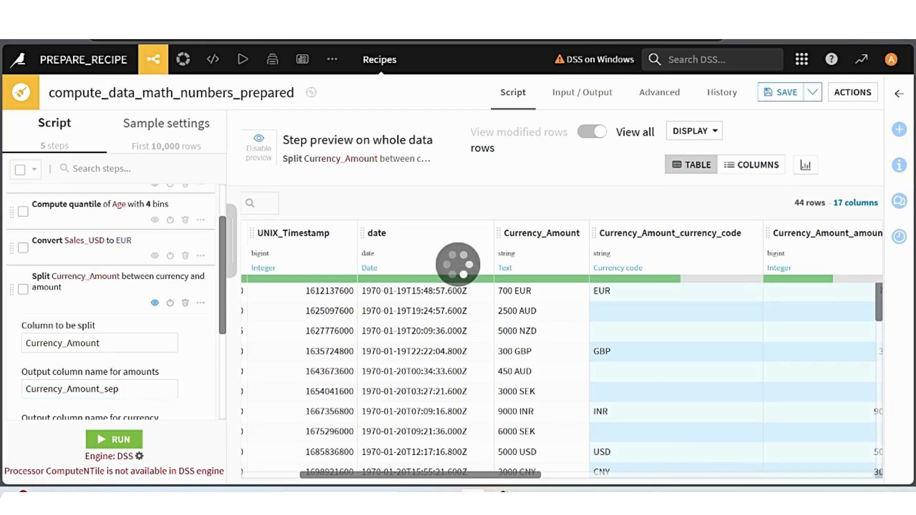
Rename the output column for amounts as Currency_Amount_monetaire.
scroll(110, 310, down, 3)
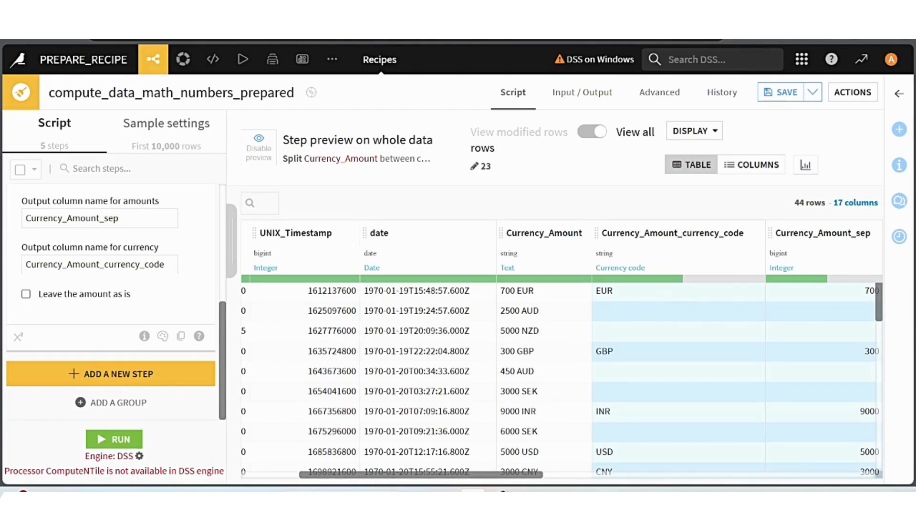
drag(120, 218, 103, 219)
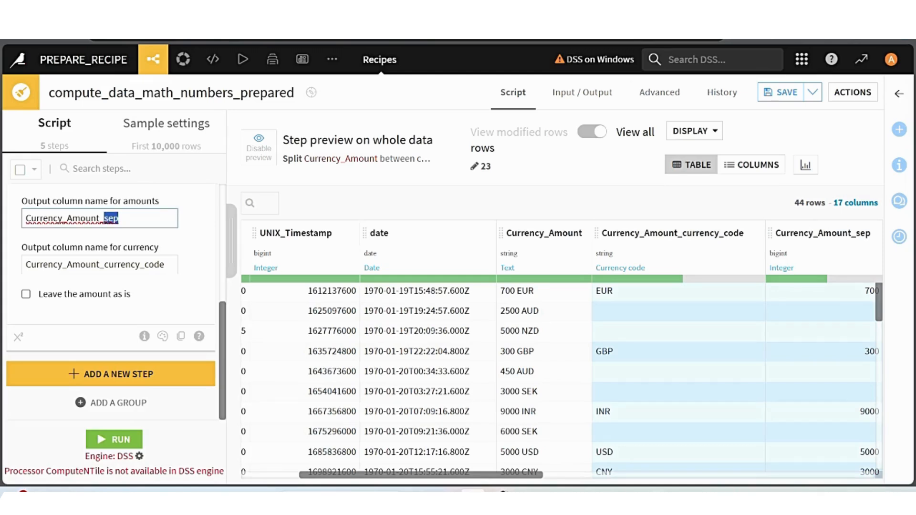
text(amount)
key(BackSpace)
key(BackSpace)
key(BackSpace)
key(BackSpace)
key(BackSpace)
key(BackSpace)
text(monetaire)
Rename the output column for currency as Currency_Amount_devise and apply it to the preview.
click(164, 264)
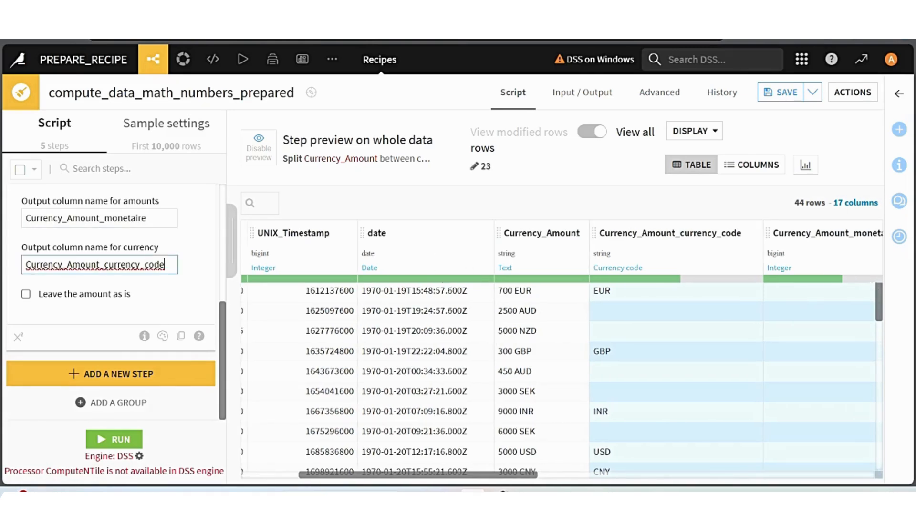
key(shift+Left)
key(shift+Left)
key(shift+Left)
key(shift+Left)
key(shift+Left)
key(shift+Left)
key(shift+Left)
key(shift+Left)
key(shift+Left)
key(shift+Left)
key(shift+Left)
key(shift+Left)
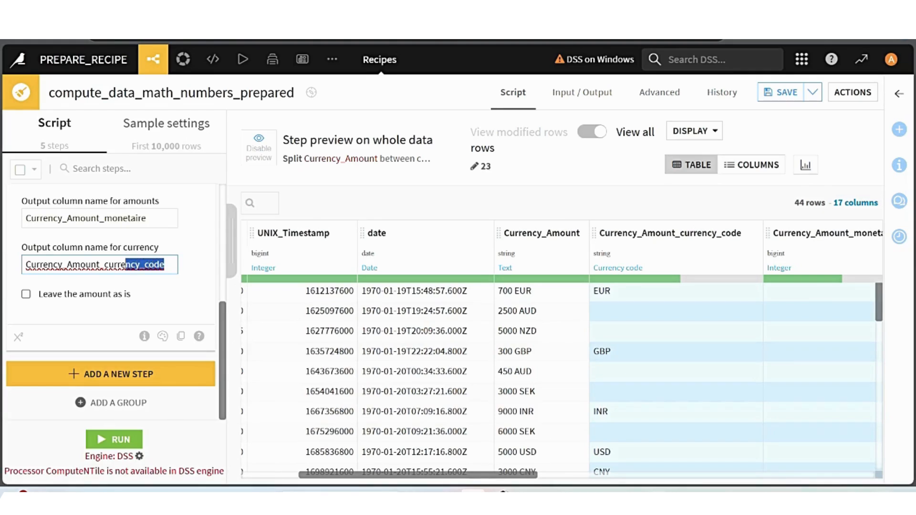
key(shift+Left)
text(devise)
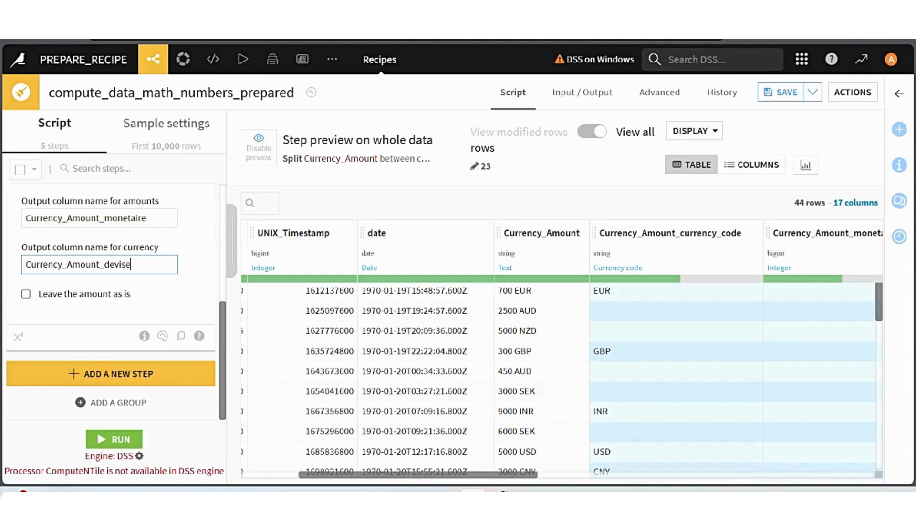
click(458, 265)
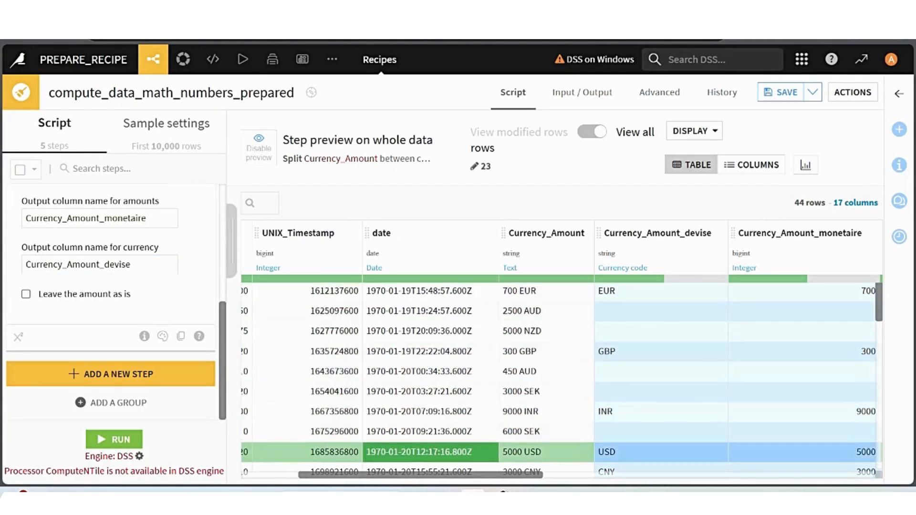
Enable leaving the amount as is in the Currency_Amount split step, and save the recipe.
scroll(562, 350, right, 3)
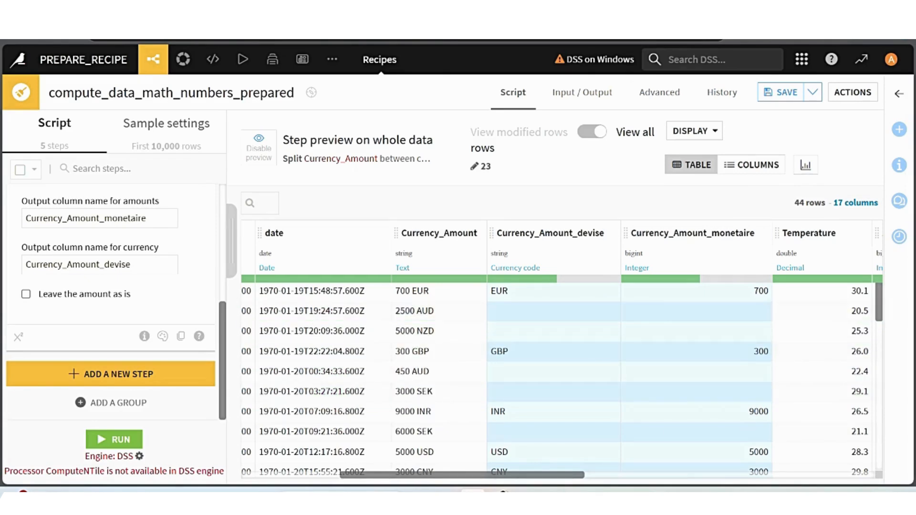
scroll(111, 302, up, 2)
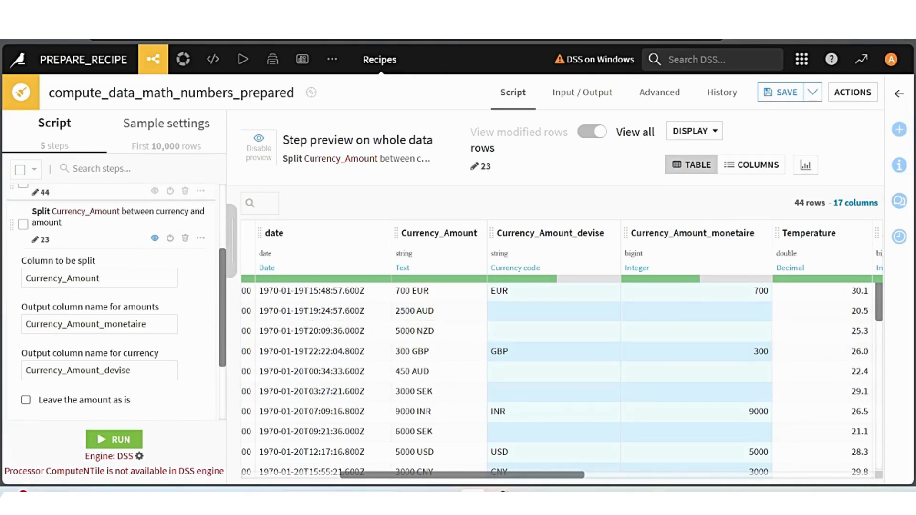
scroll(111, 302, down, 2)
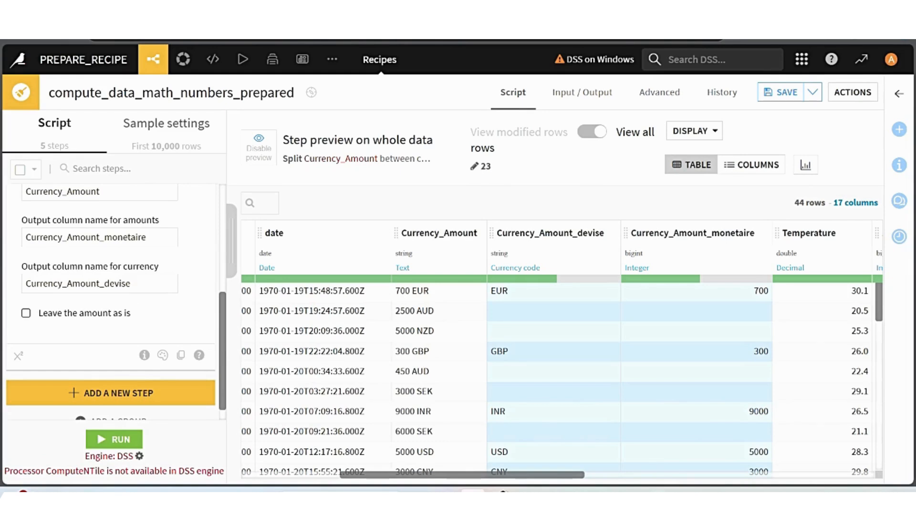
click(26, 313)
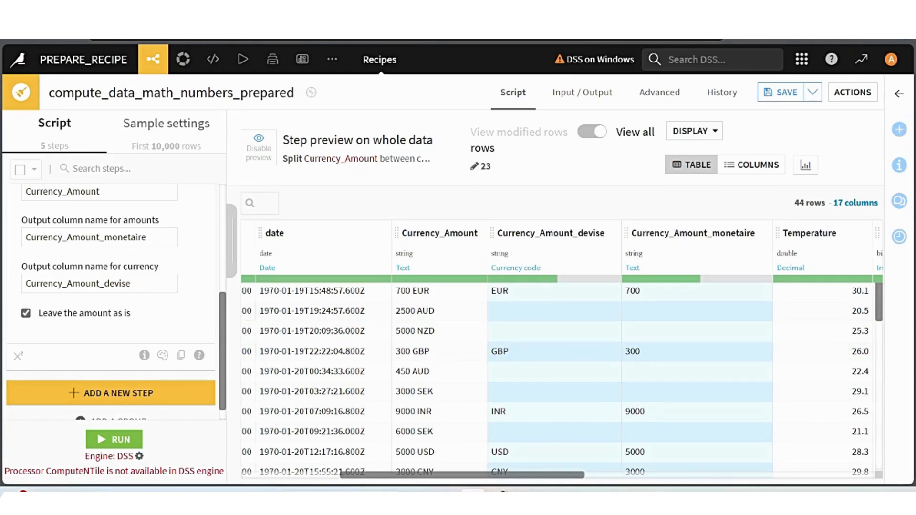
key(ctrl+s)
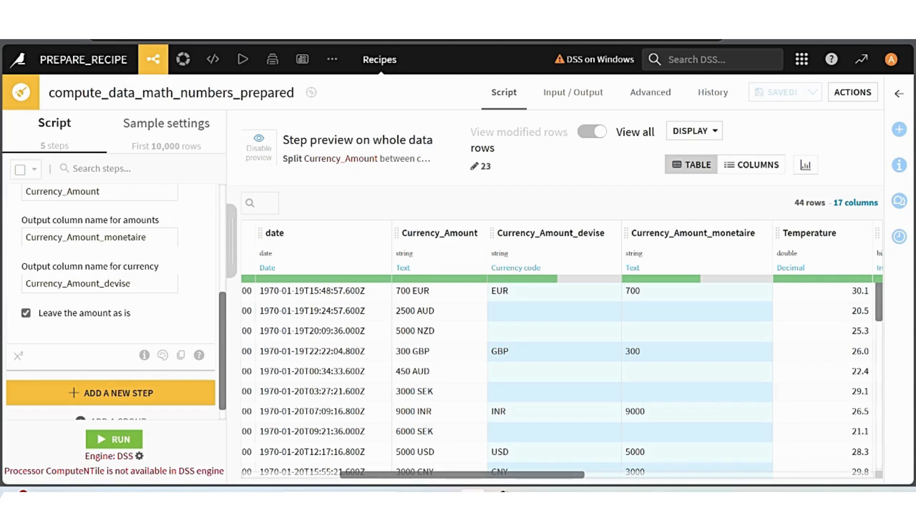
Examine the input currencies offered in the Sales_USD conversion step and compare them with the Currency_Amount codes left unsplit.
scroll(116, 303, up, 4)
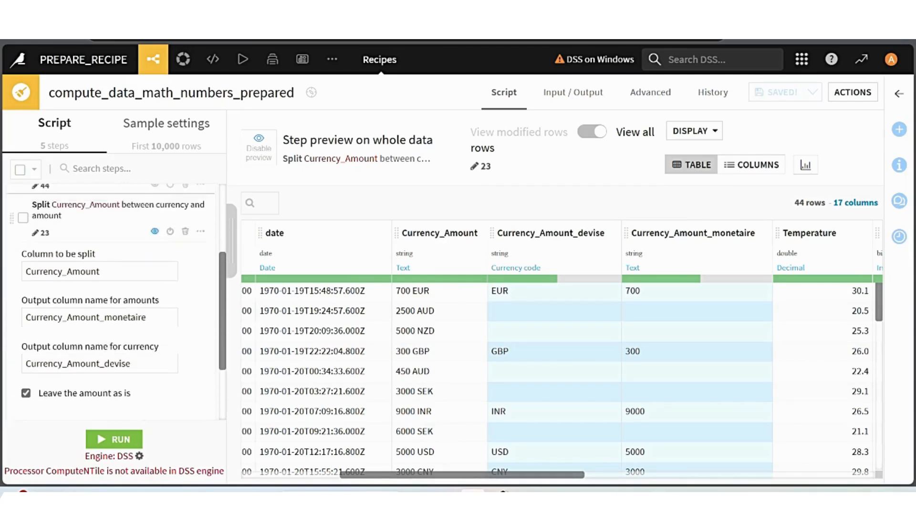
click(91, 258)
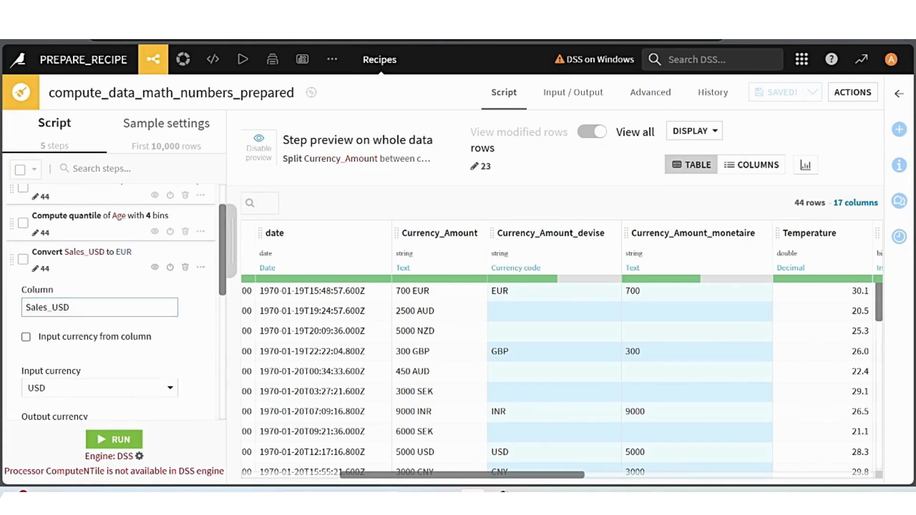
scroll(114, 305, down, 2)
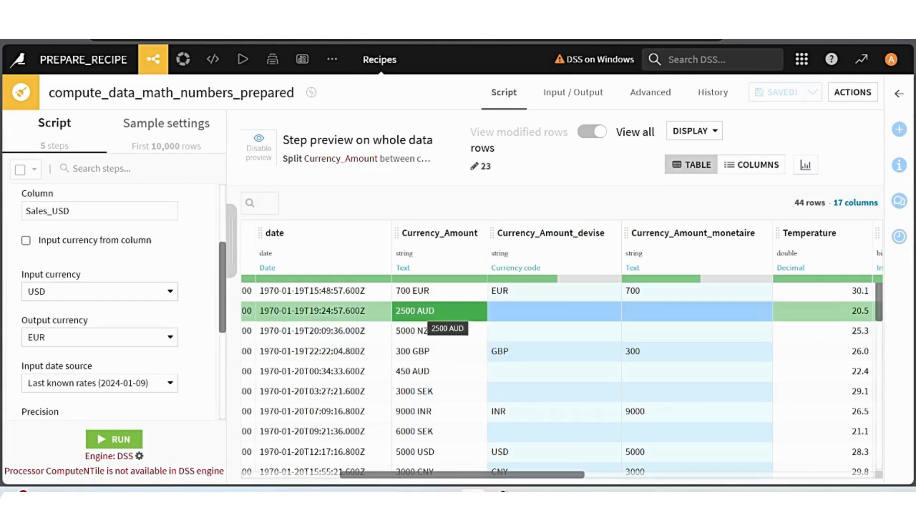
click(99, 291)
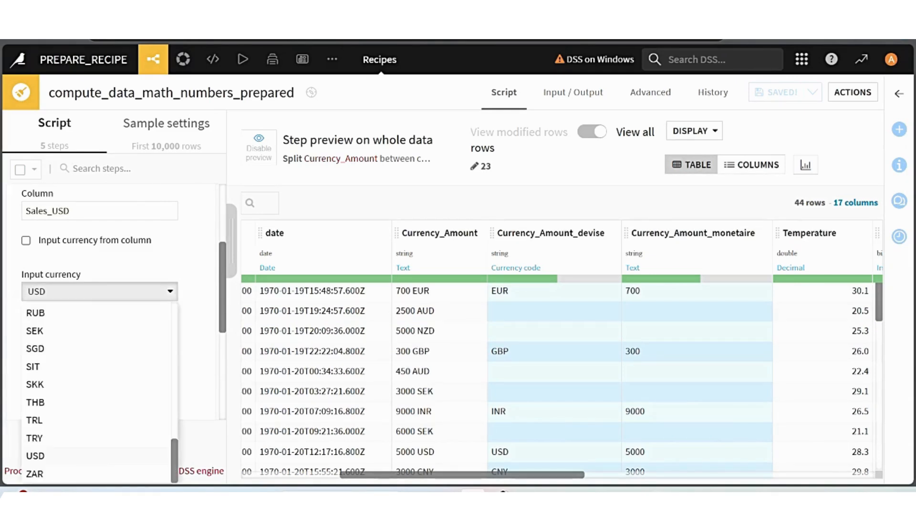
scroll(99, 391, up, 10)
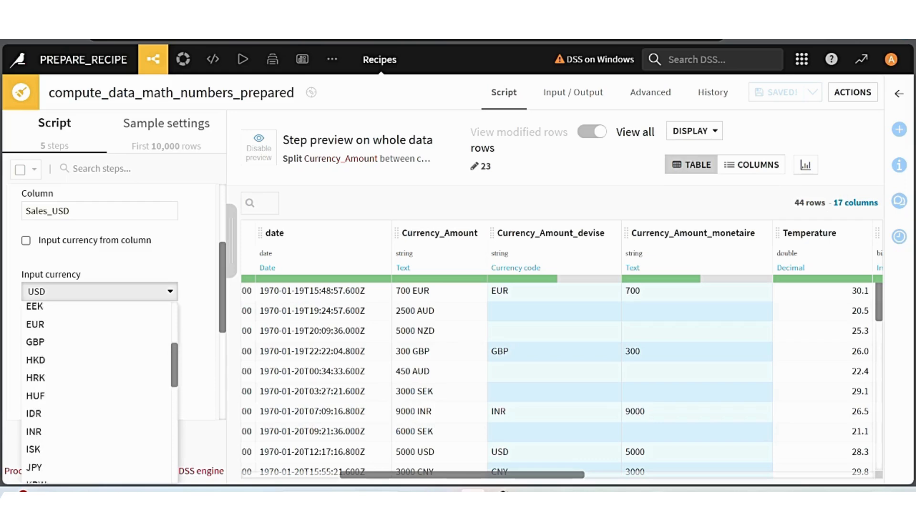
scroll(99, 391, up, 5)
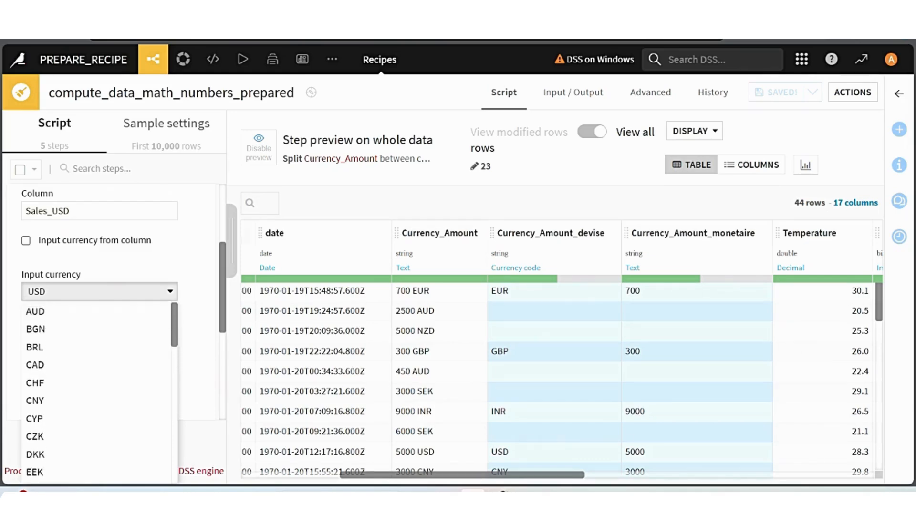
key(Escape)
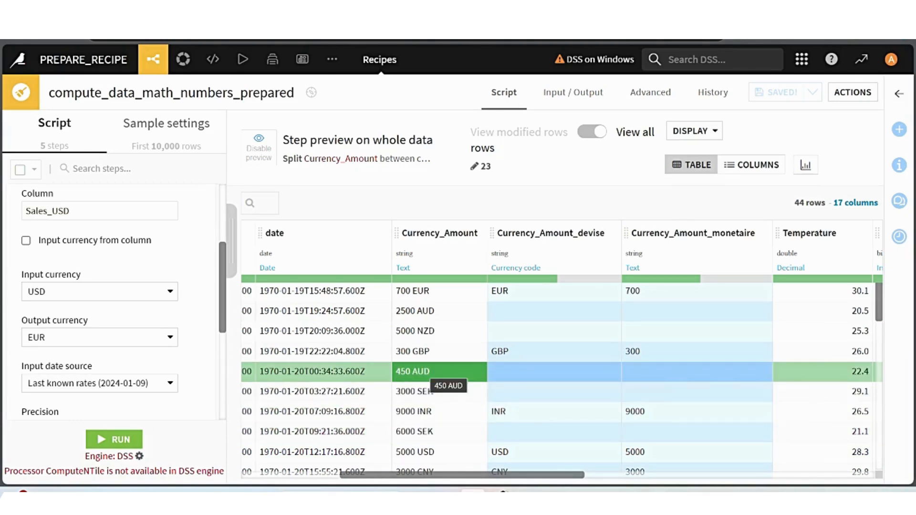
drag(435, 311, 422, 311)
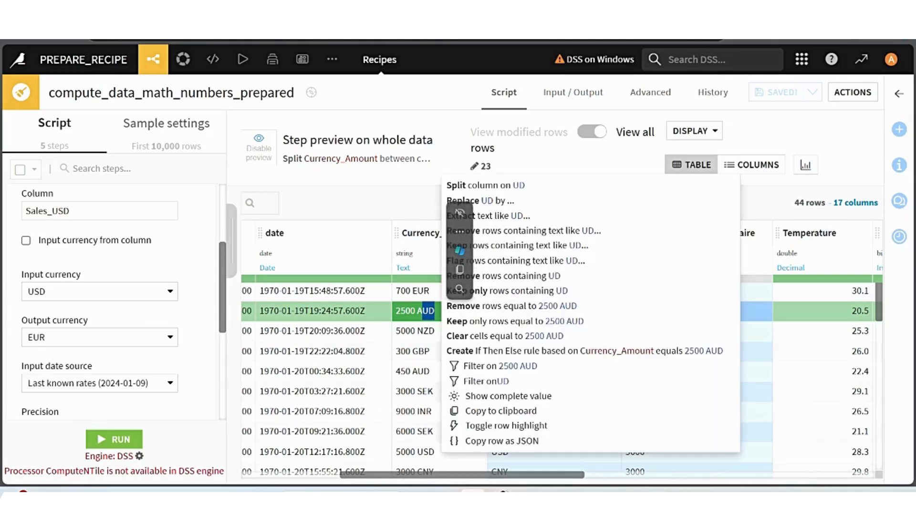
key(Escape)
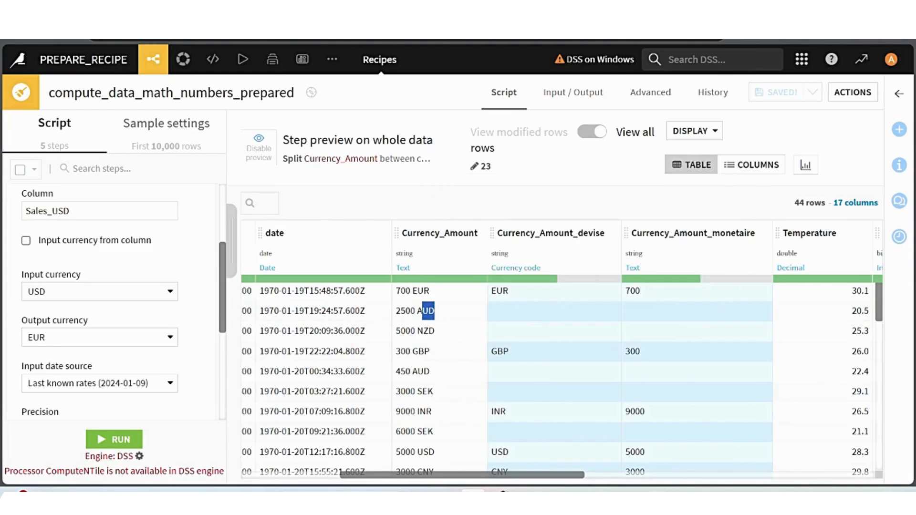
Look up the description of the Split currencies in column processor, searching the processors library for "split curr".
click(114, 439)
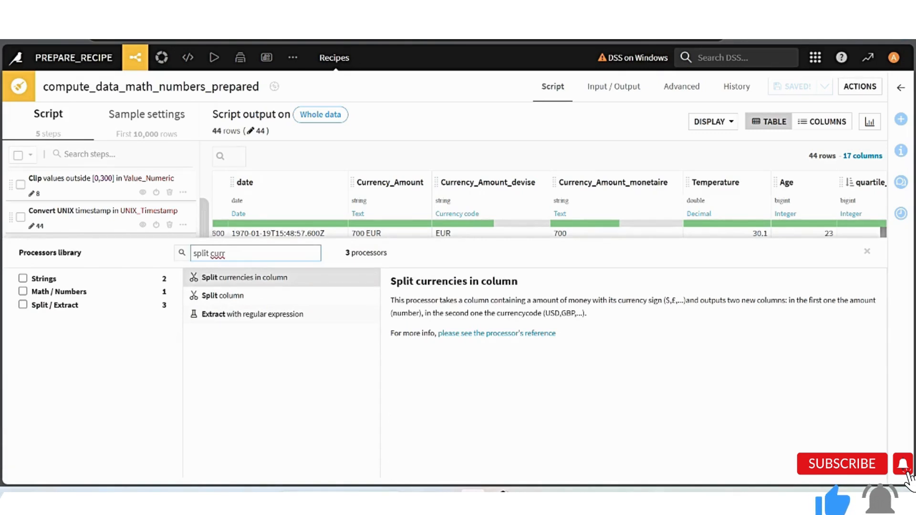
Add a Split column step to the recipe and choose Currency_Amount as the column to split.
key(Down)
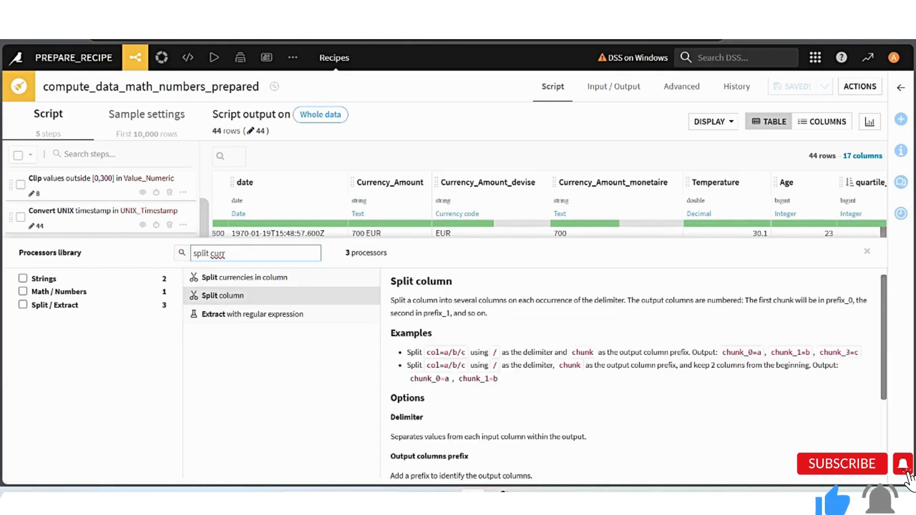
key(Return)
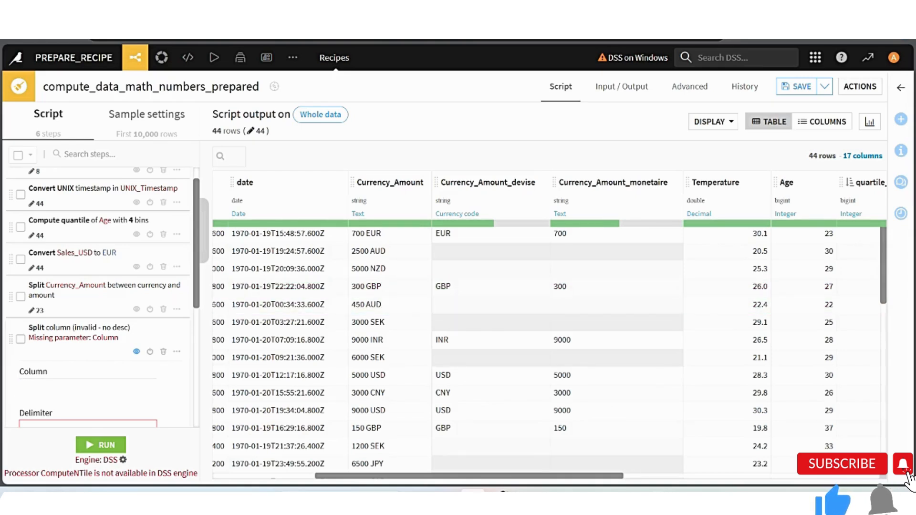
click(88, 387)
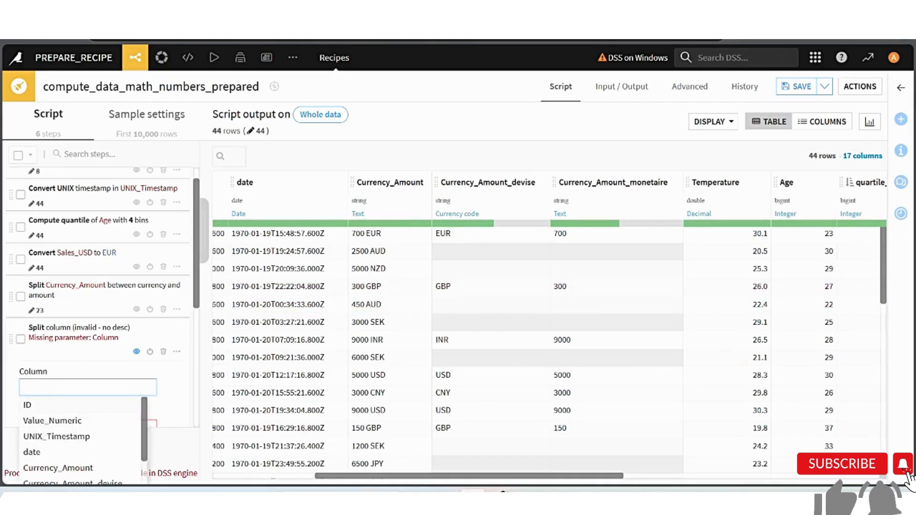
text(cu)
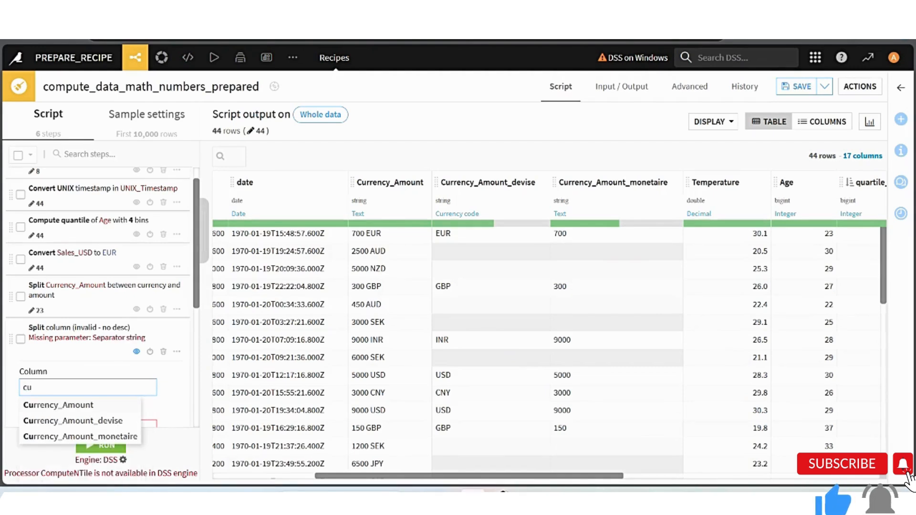
click(59, 405)
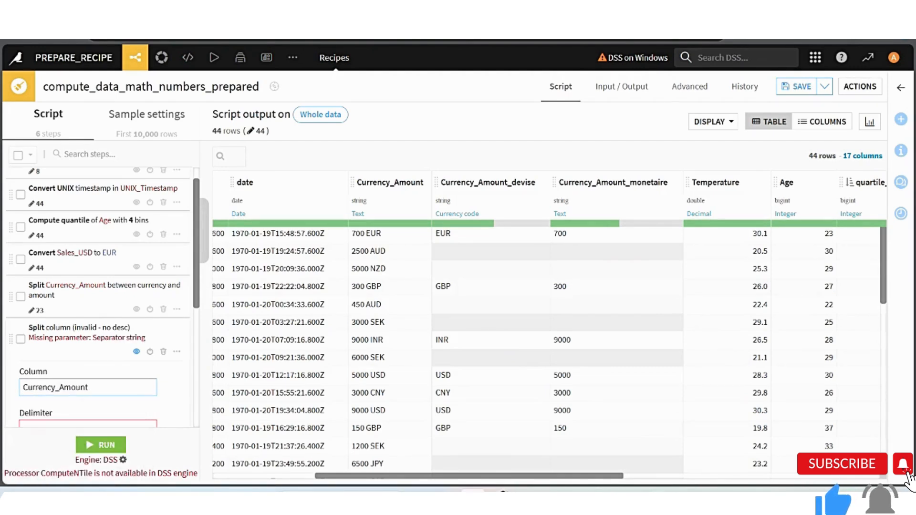
Set a space as the delimiter of the Split column step, matching the gap in values such as 700 EUR.
scroll(88, 387, down, 1)
scroll(88, 295, down, 2)
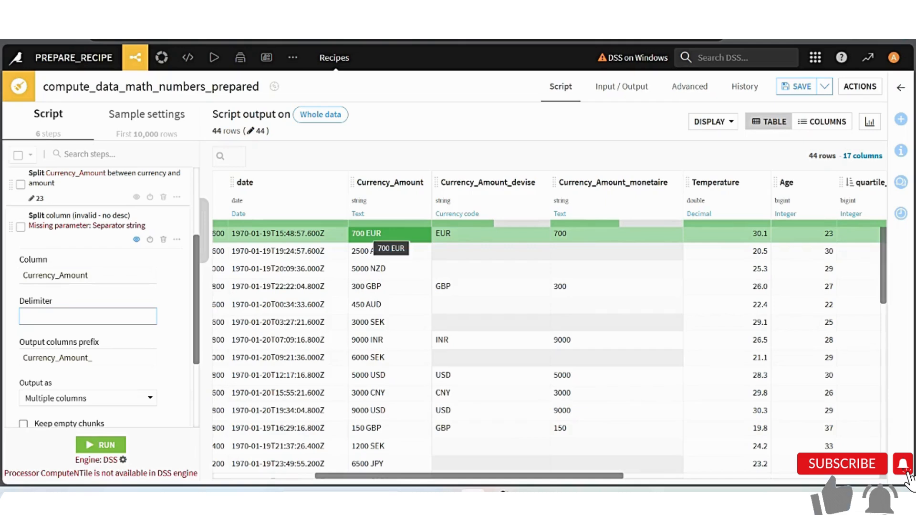
drag(364, 233, 365, 233)
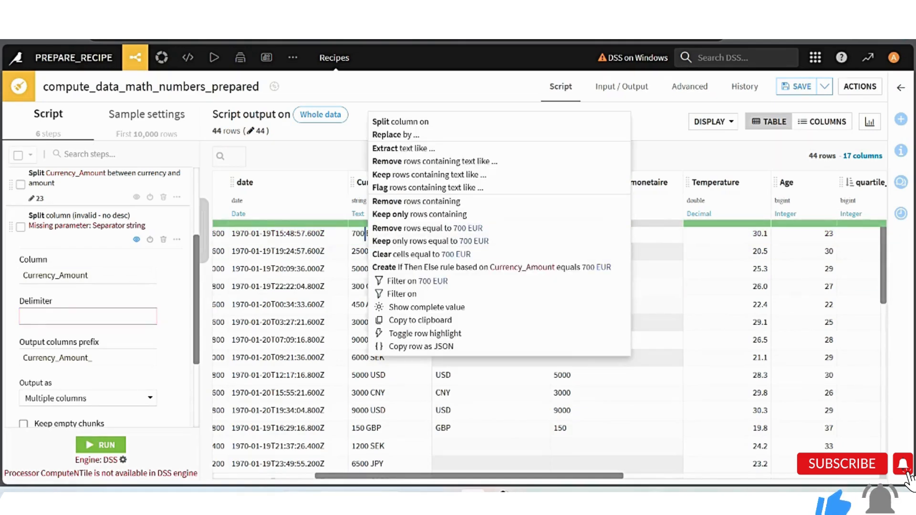
click(88, 316)
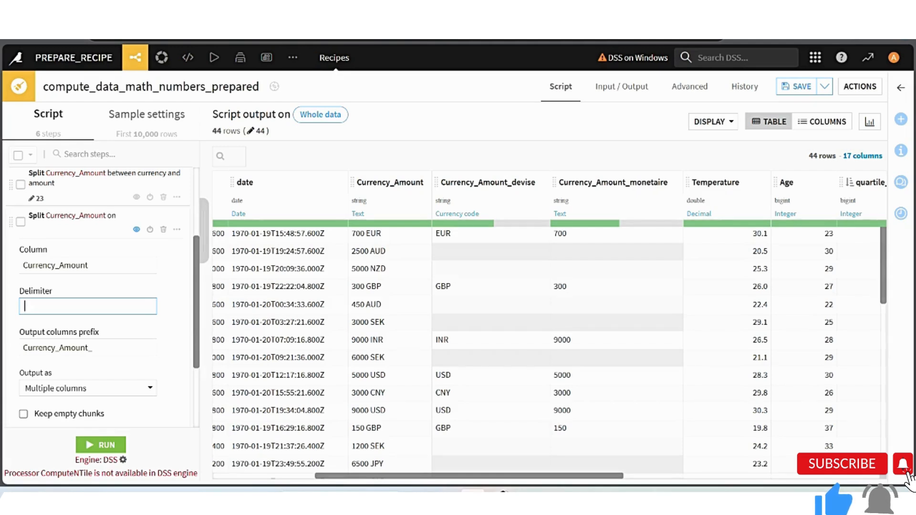
key(Return)
Set the split step's output columns prefix to Currency_Amount_separated, and save and run the recipe.
click(94, 347)
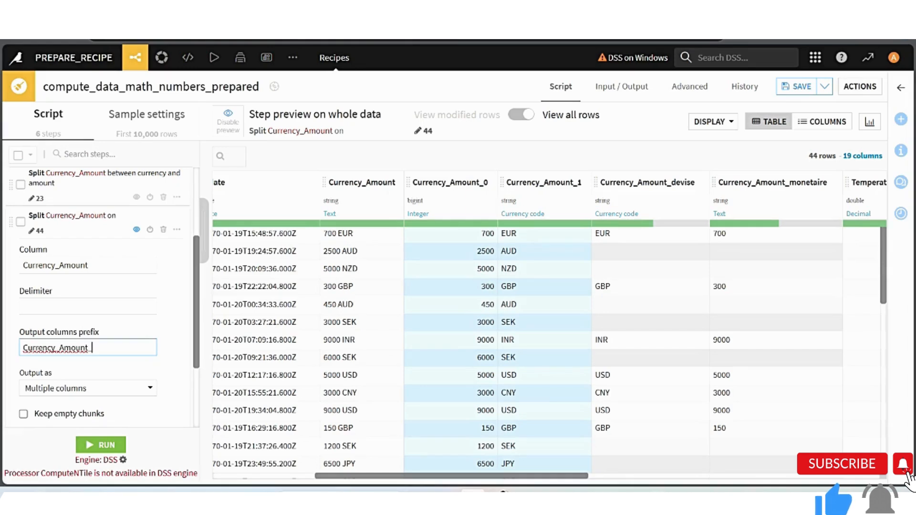
text(separated)
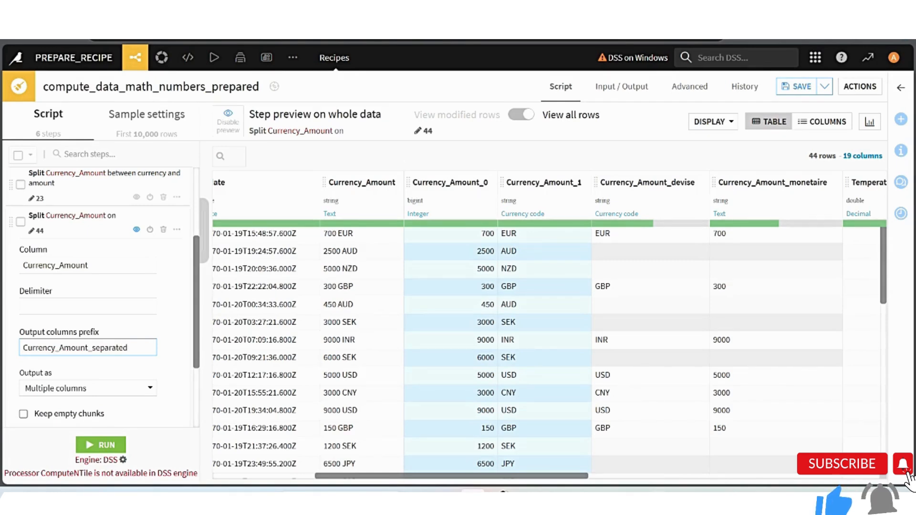
key(Return)
scroll(103, 296, down, 3)
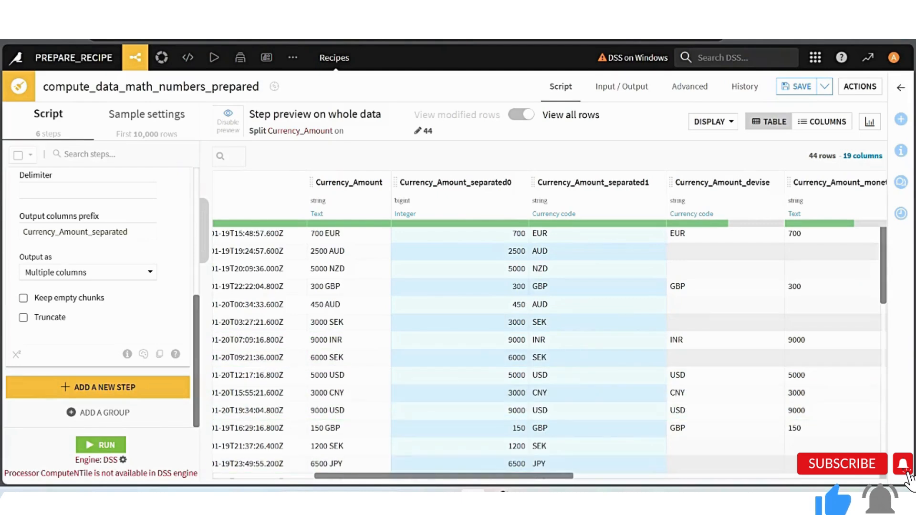
scroll(549, 334, right, 2)
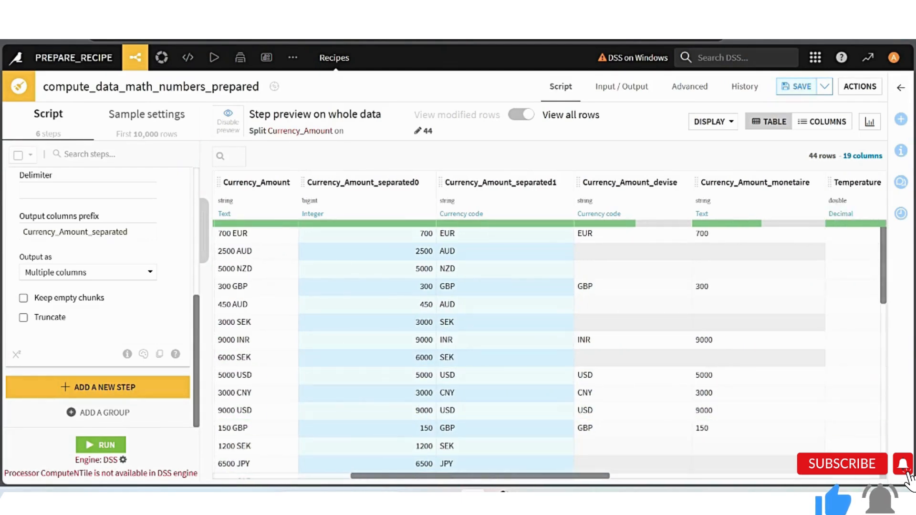
key(ctrl+s)
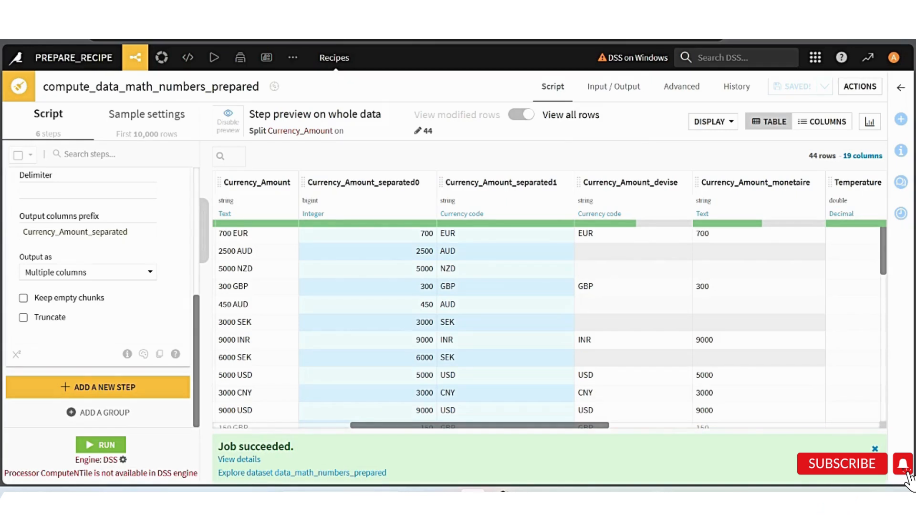
Return to the project's Flow and select the Math_Numbers zone.
mouse_move(135, 57)
click(142, 83)
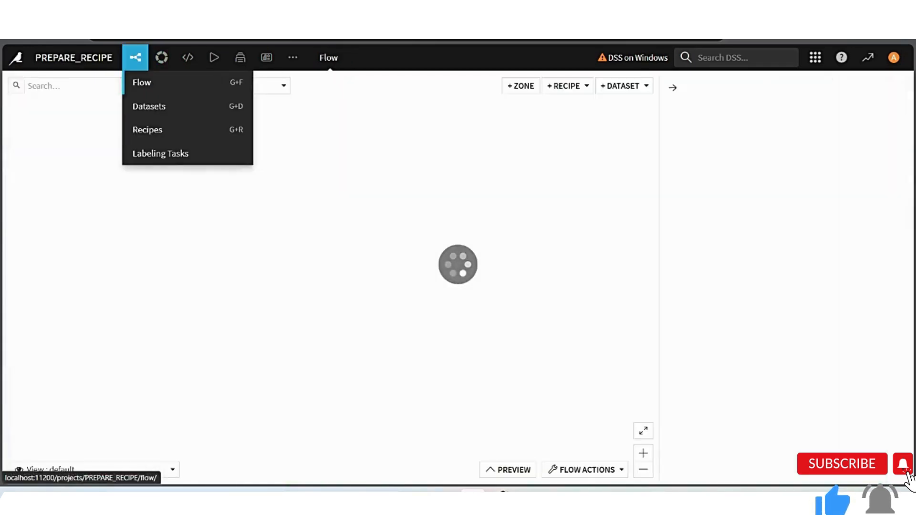
click(296, 143)
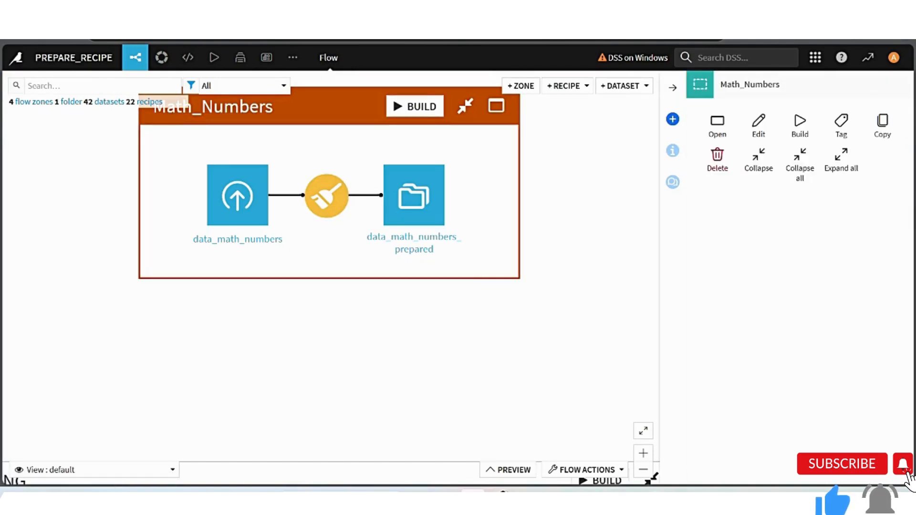